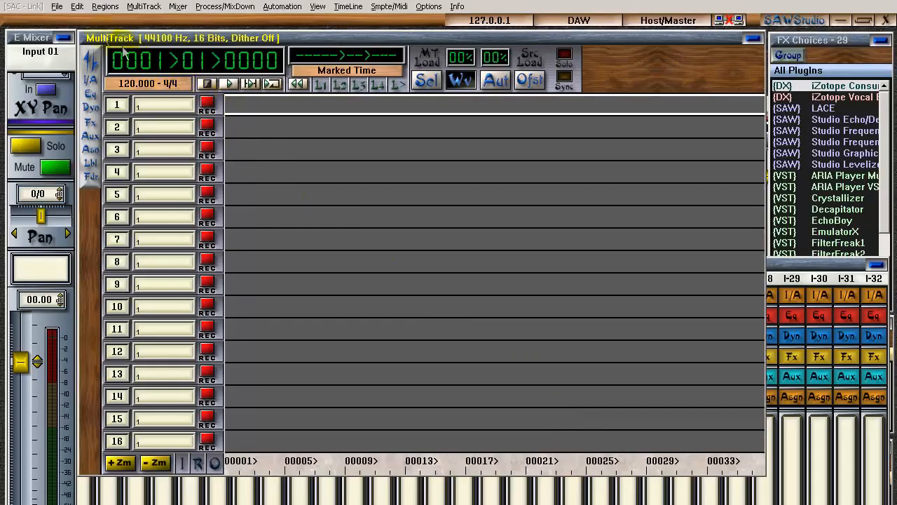
# Add the sound file Take 3_Overhead.wav to the multitrack.
pyautogui.click(57, 6)
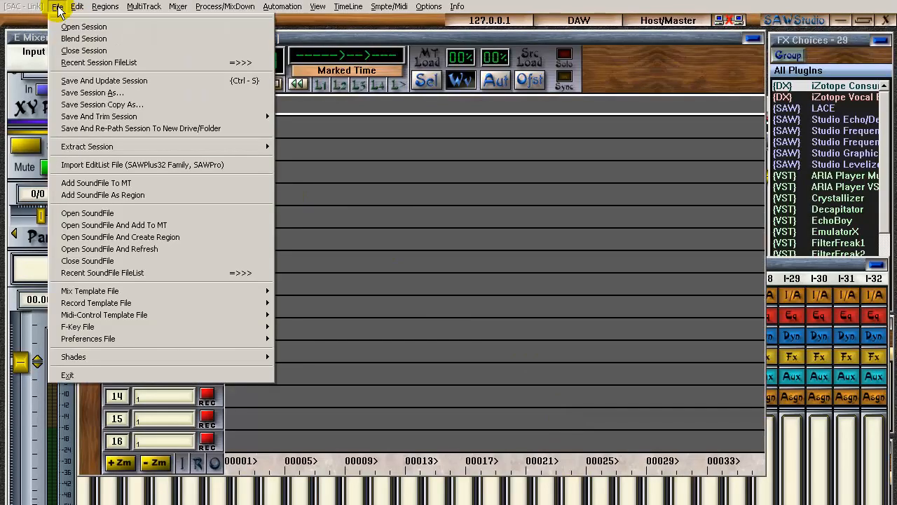
pyautogui.click(87, 175)
pyautogui.click(315, 214)
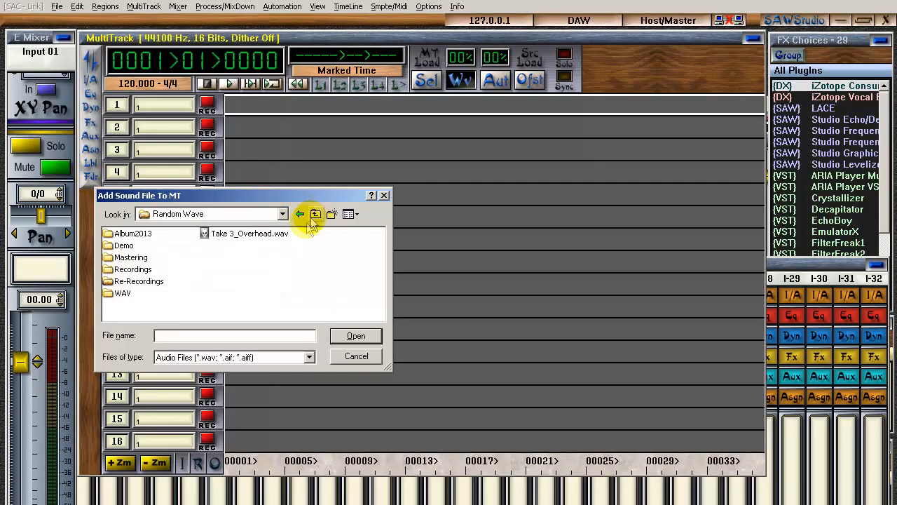
pyautogui.click(355, 336)
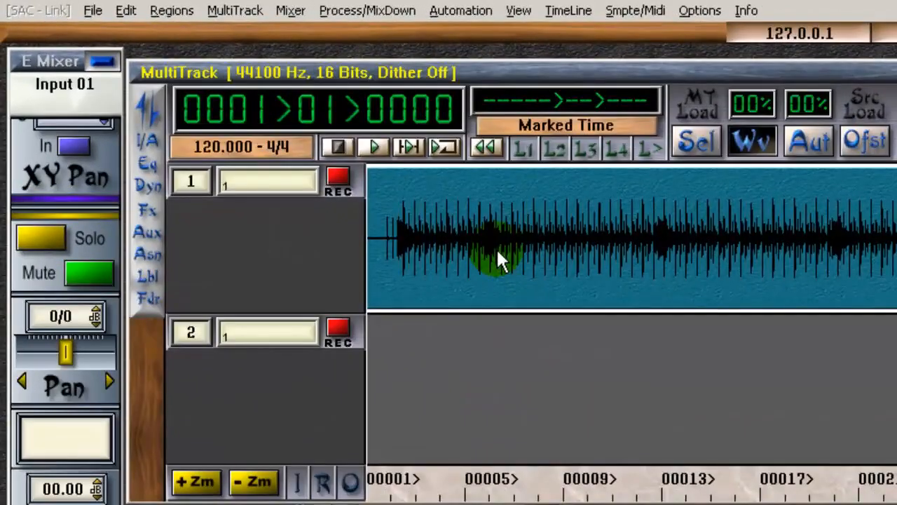
pyautogui.scroll(2, 495, 249)
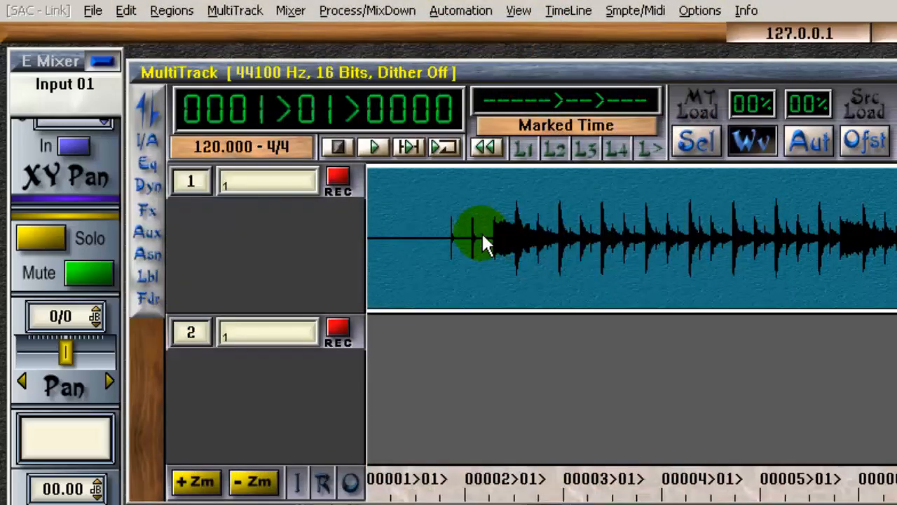
pyautogui.click(482, 231)
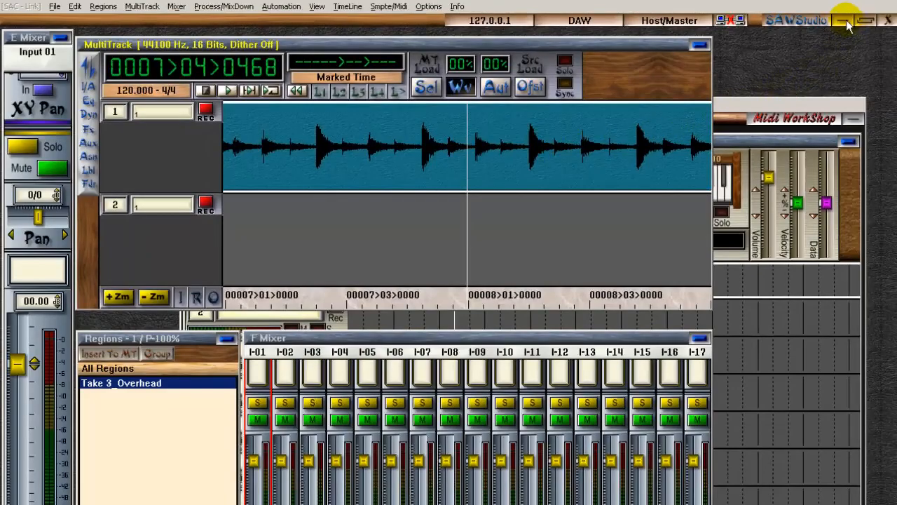
# Switch to Drumtracker and open the project Yes Its True.tr.
pyautogui.click(844, 22)
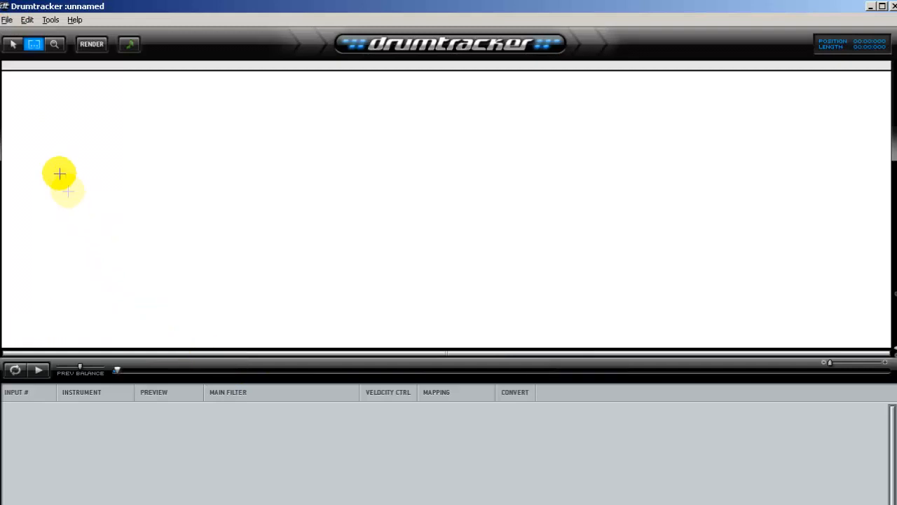
pyautogui.click(7, 21)
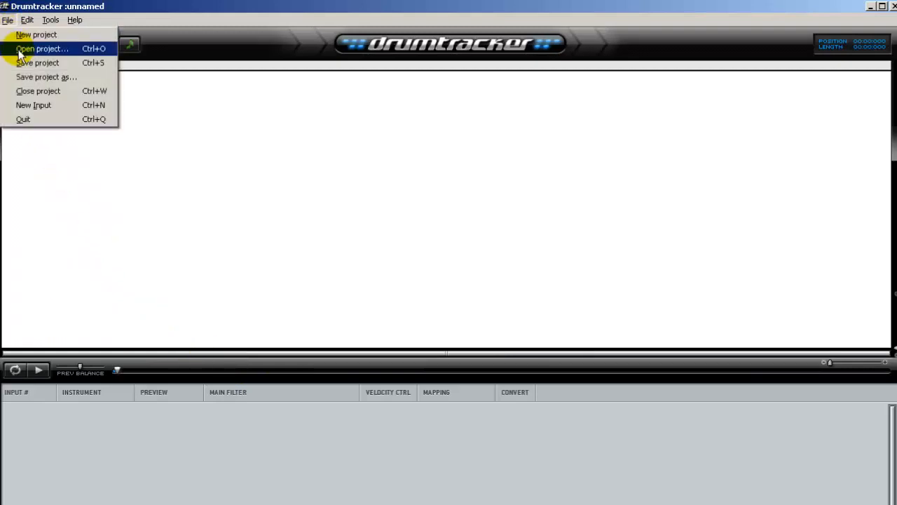
pyautogui.click(28, 47)
pyautogui.click(102, 64)
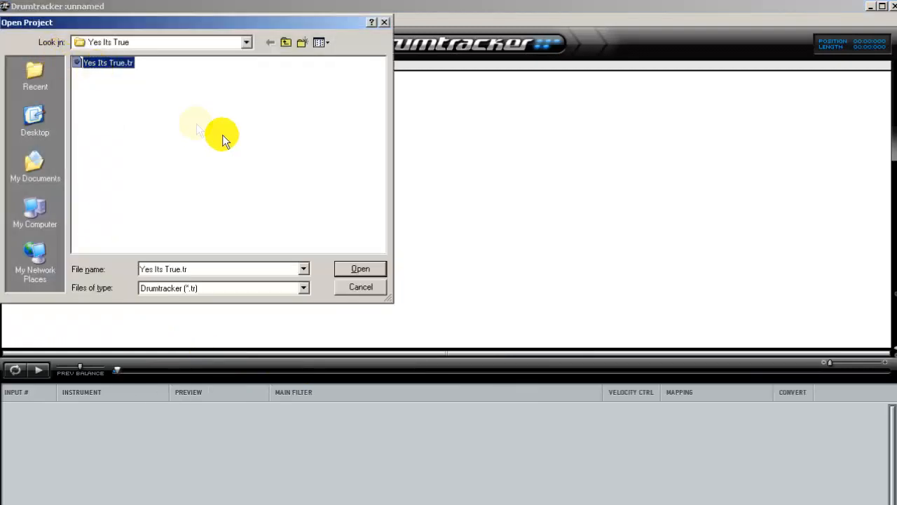
pyautogui.click(353, 270)
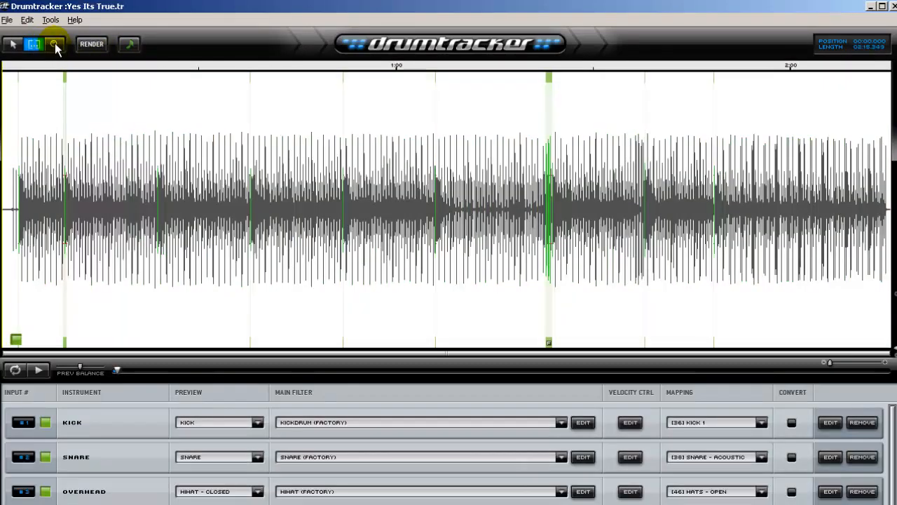
# Zoom into the waveform, select the section from about 0:13 to 0:18 and play it.
pyautogui.click(53, 43)
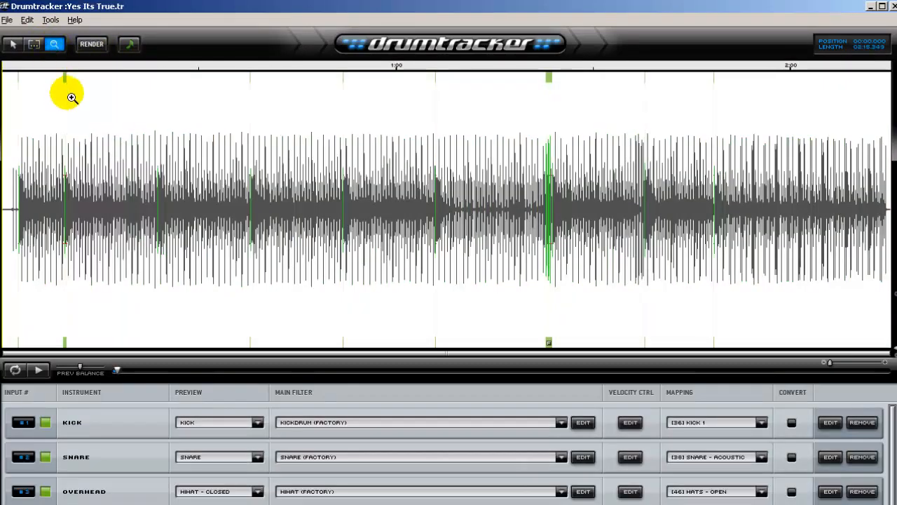
pyautogui.moveTo(67, 203); pyautogui.dragTo(172, 218)
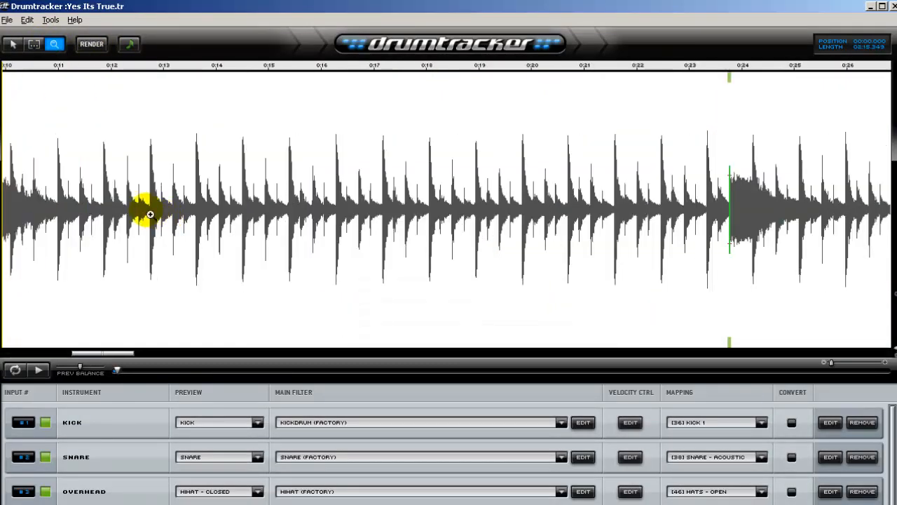
pyautogui.click(34, 44)
pyautogui.moveTo(152, 196); pyautogui.dragTo(423, 219)
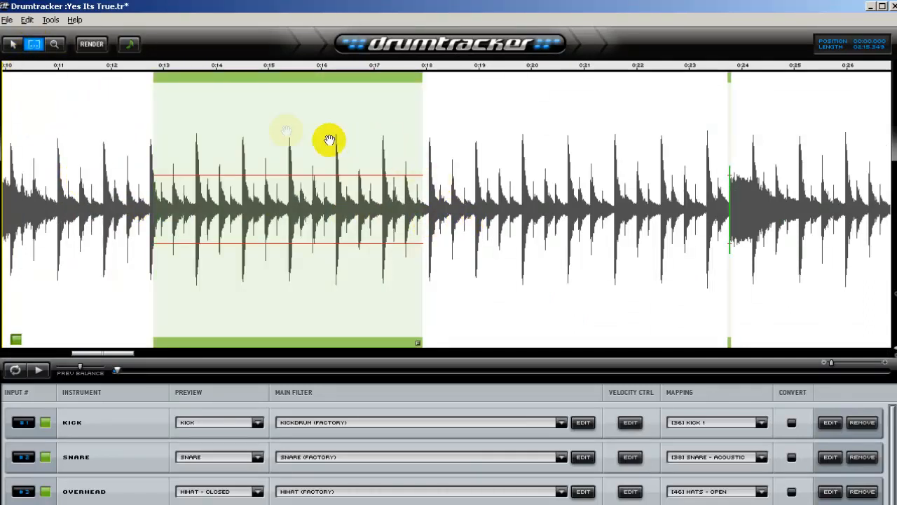
pyautogui.click(162, 70)
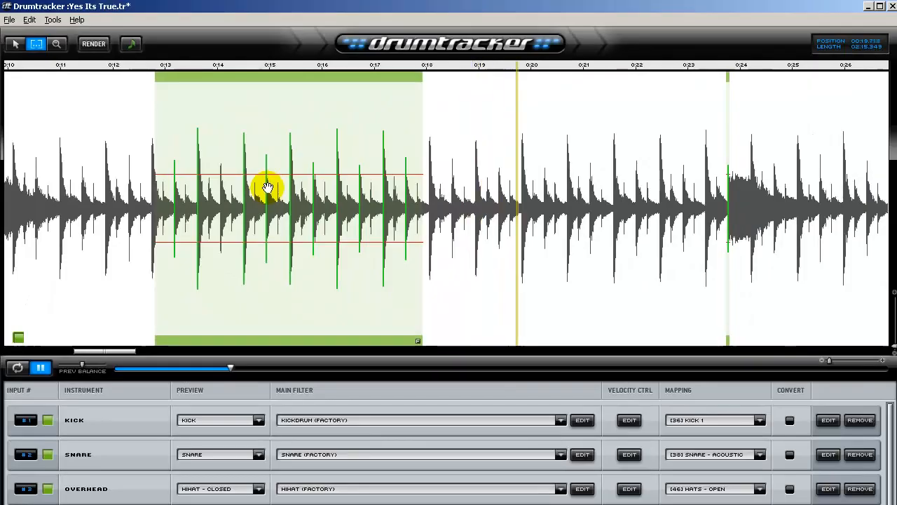
pyautogui.press('space')
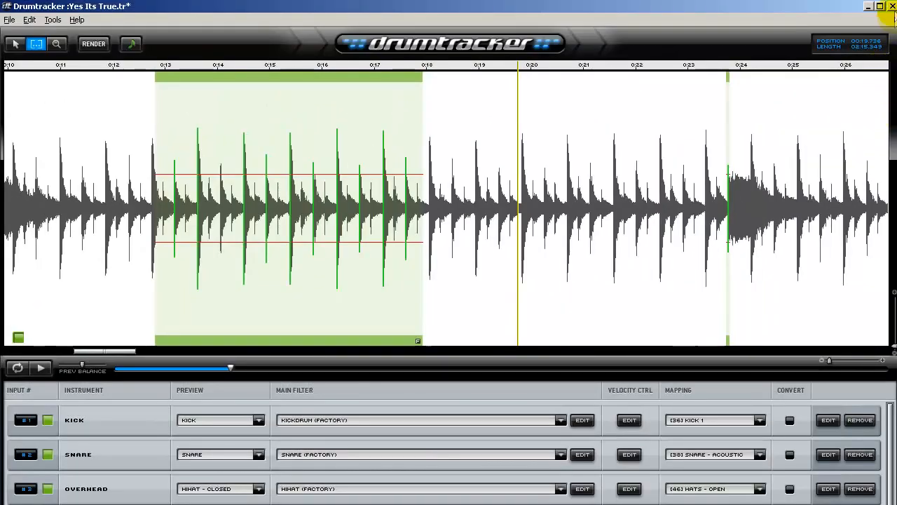
# Close Drumtracker and open the recent session Yes Its True Drums.edl without saving the current session.
pyautogui.click(891, 6)
pyautogui.click(450, 381)
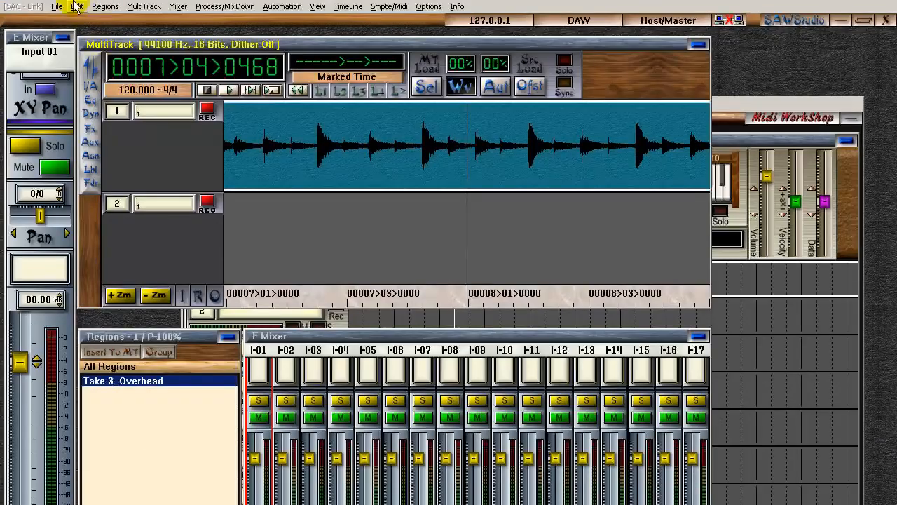
pyautogui.click(60, 7)
pyautogui.click(92, 62)
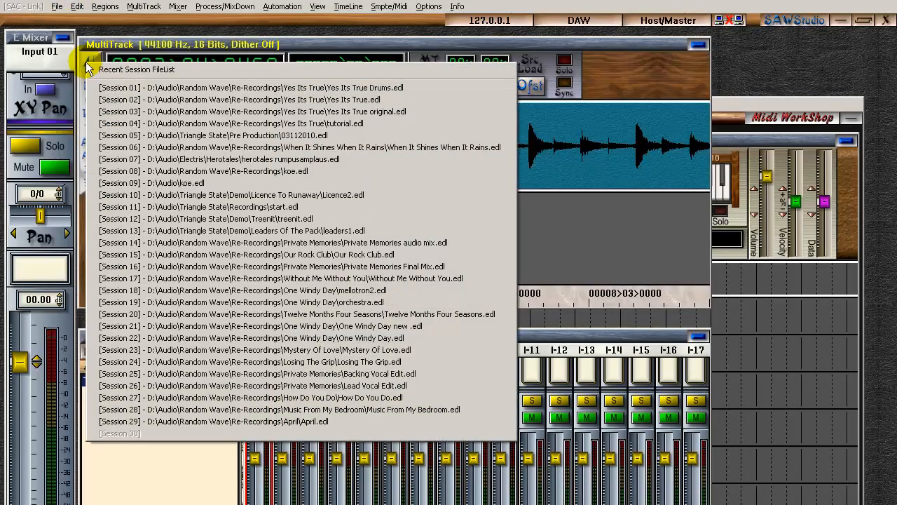
pyautogui.click(273, 89)
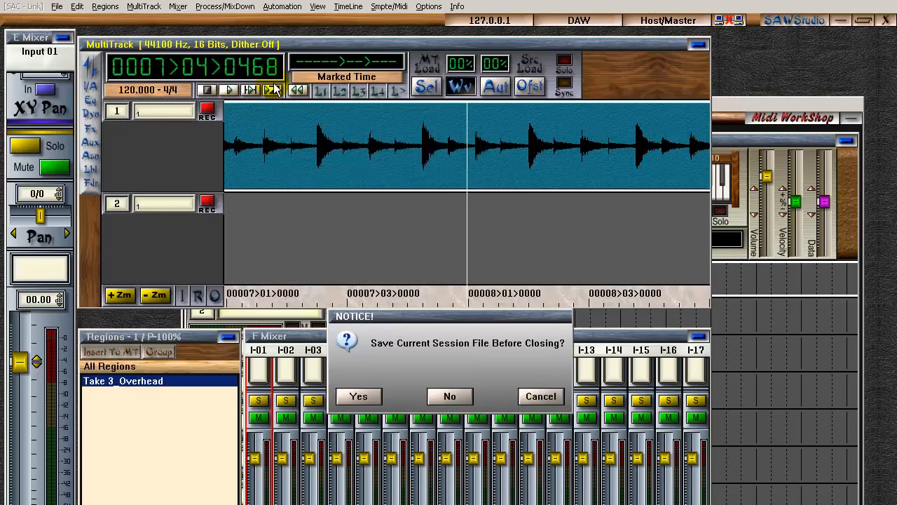
pyautogui.click(449, 396)
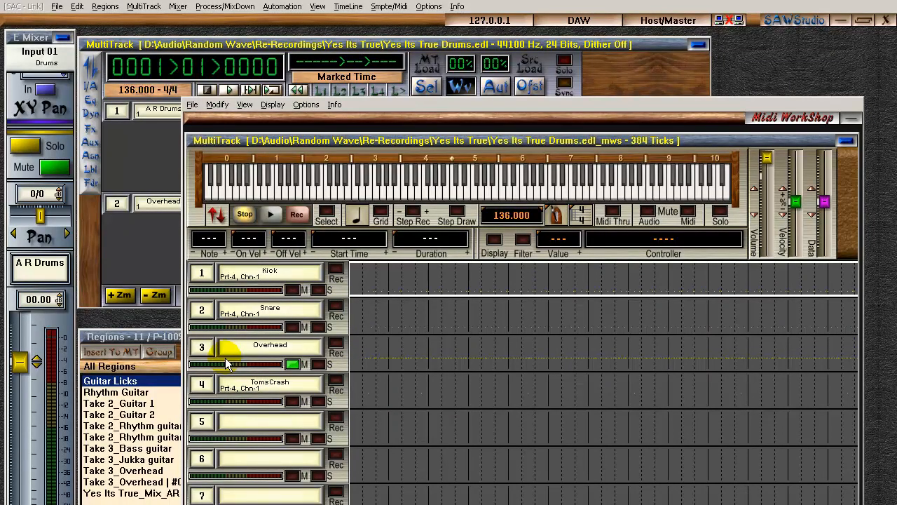
# Open the VST synth module connected to the Kick MIDI track and view its Mixer and Drums pages.
pyautogui.rightClick(286, 274)
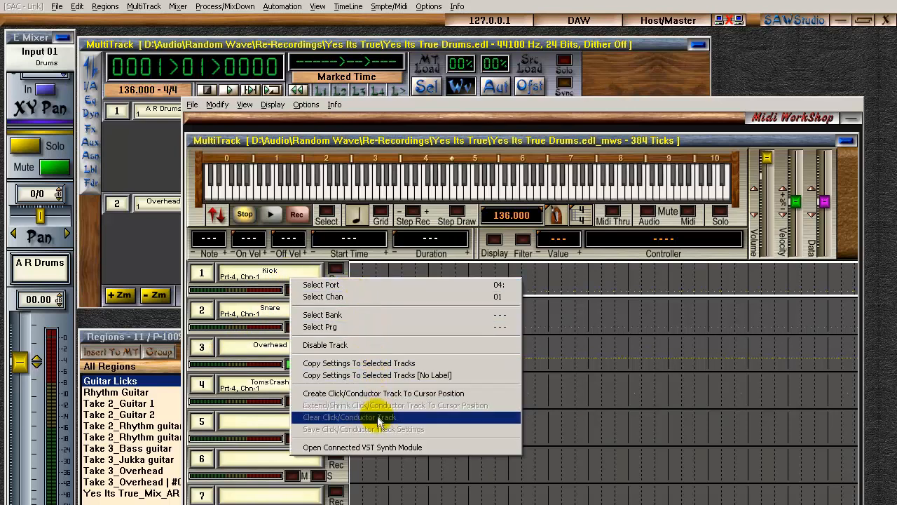
pyautogui.click(378, 451)
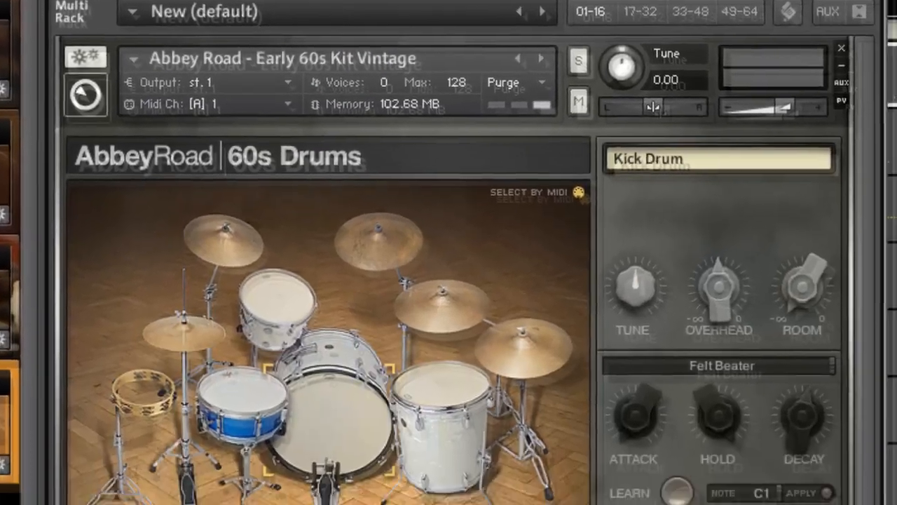
pyautogui.click(393, 481)
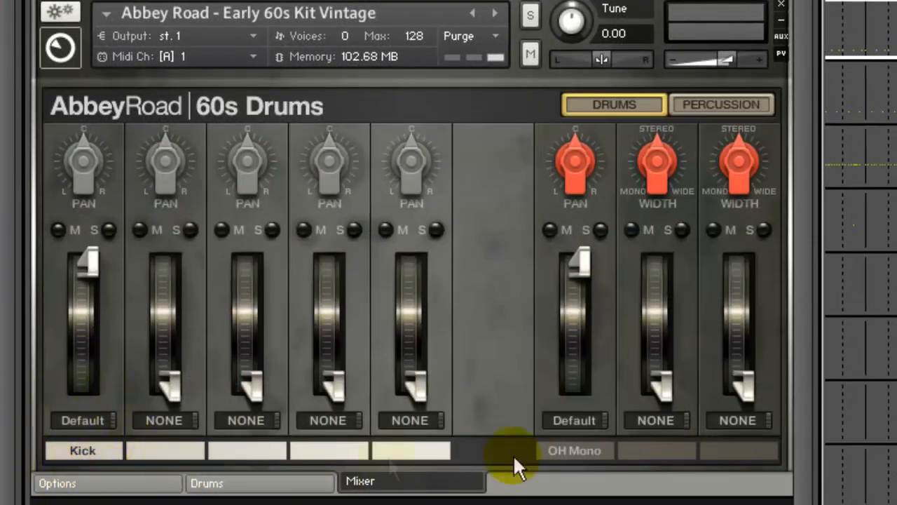
pyautogui.click(298, 490)
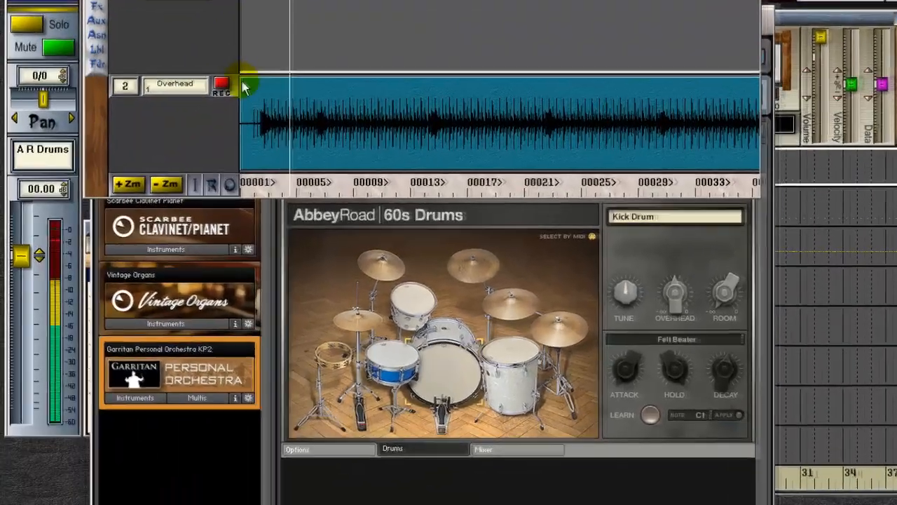
# Raise the Overhead track's fader to about -0.75 dB.
pyautogui.click(245, 87)
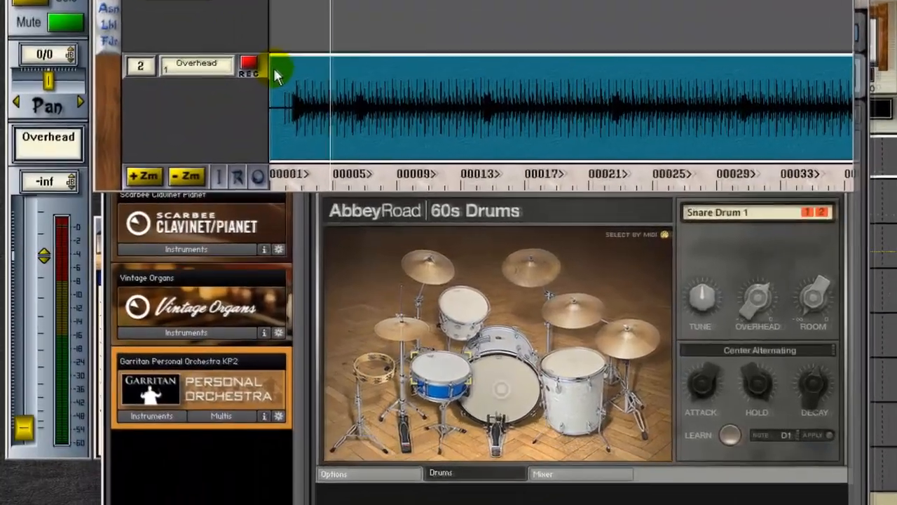
pyautogui.moveTo(23, 403); pyautogui.dragTo(24, 260)
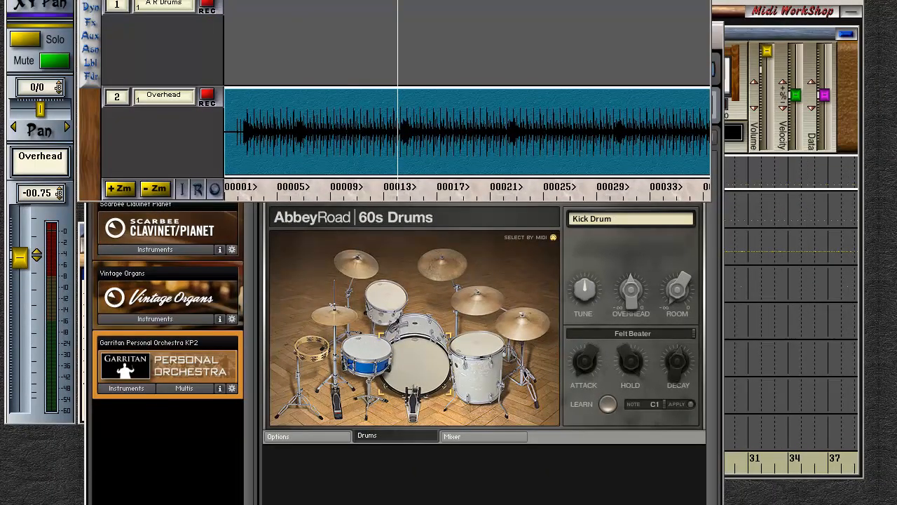
# Open the recent session Yes Its True.edl without saving the current one.
pyautogui.hotkey('alt', 'f')
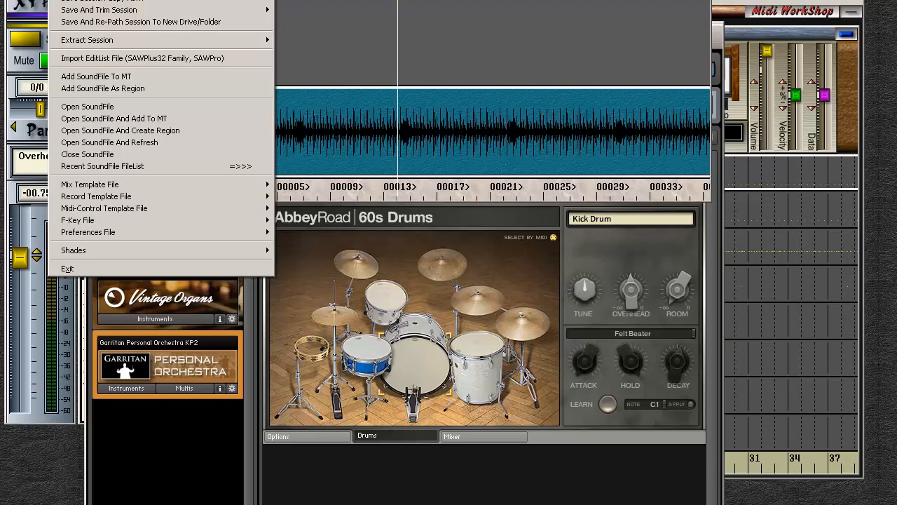
pyautogui.press('Return')
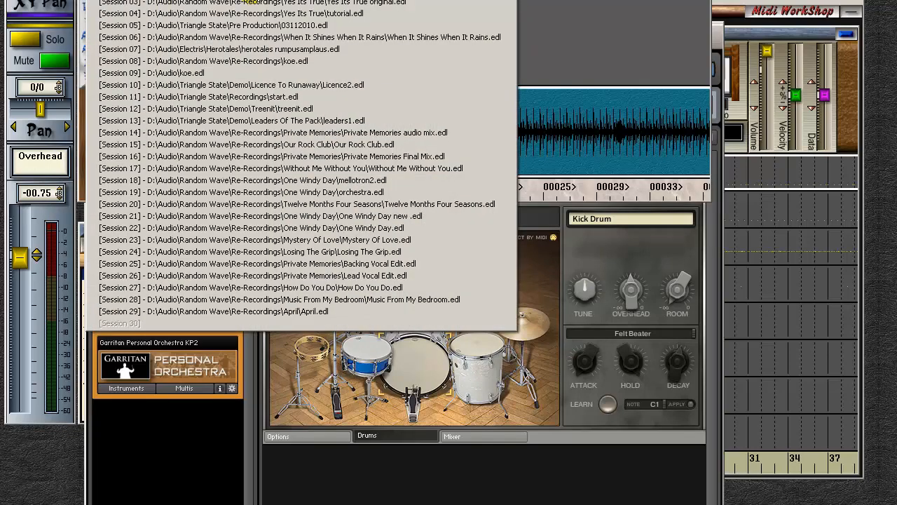
pyautogui.click(248, 2)
pyautogui.click(438, 295)
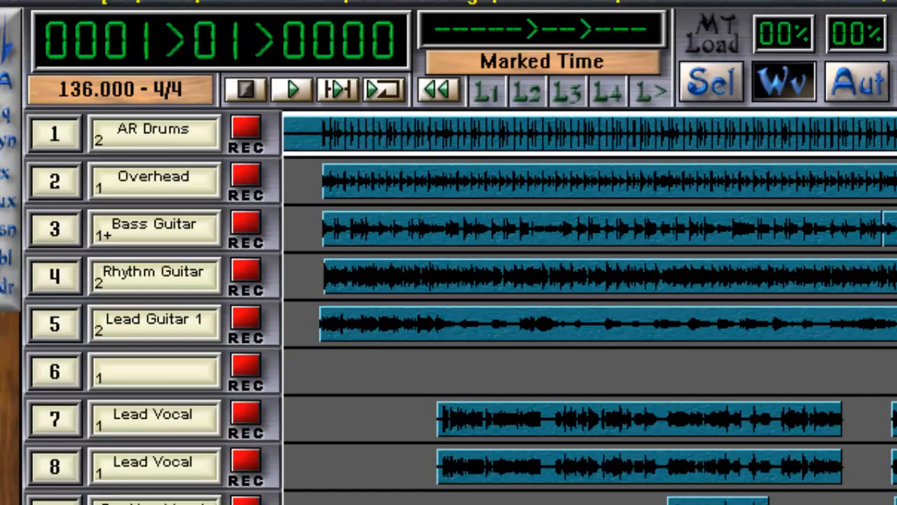
# Play the session in the mixer view and lower the Overhead channel's fader.
pyautogui.press('m')
pyautogui.press('space')
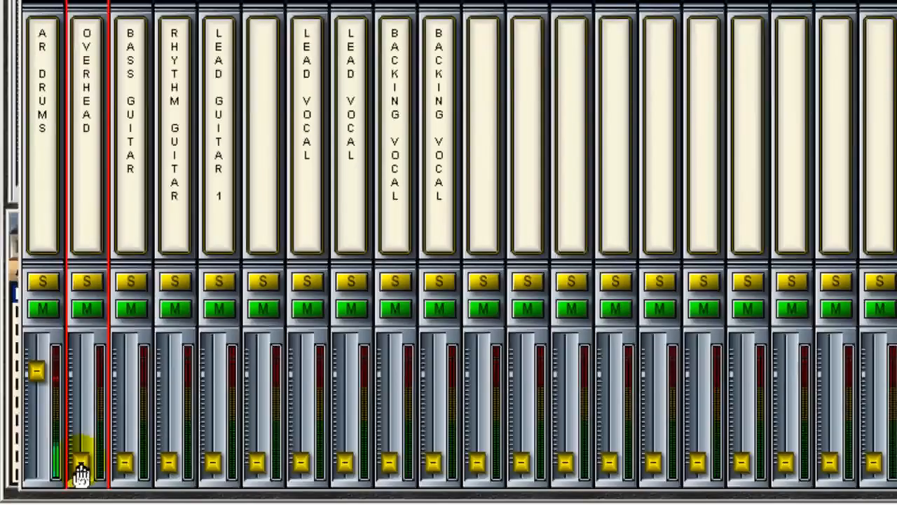
pyautogui.moveTo(76, 466); pyautogui.dragTo(82, 387)
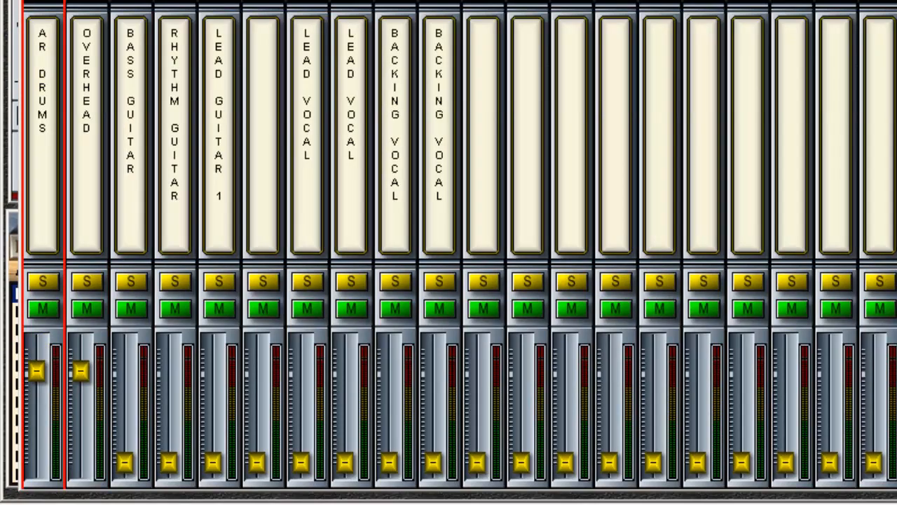
pyautogui.moveTo(80, 381); pyautogui.dragTo(80, 470)
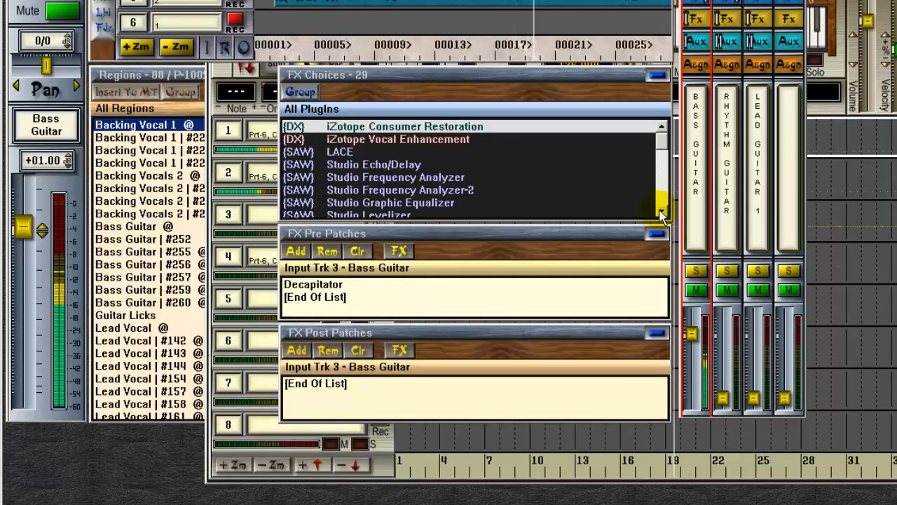
# Open the Bass Guitar's Decapitator pre-patch plug-in window and close it again.
pyautogui.click(662, 214)
pyautogui.click(661, 214)
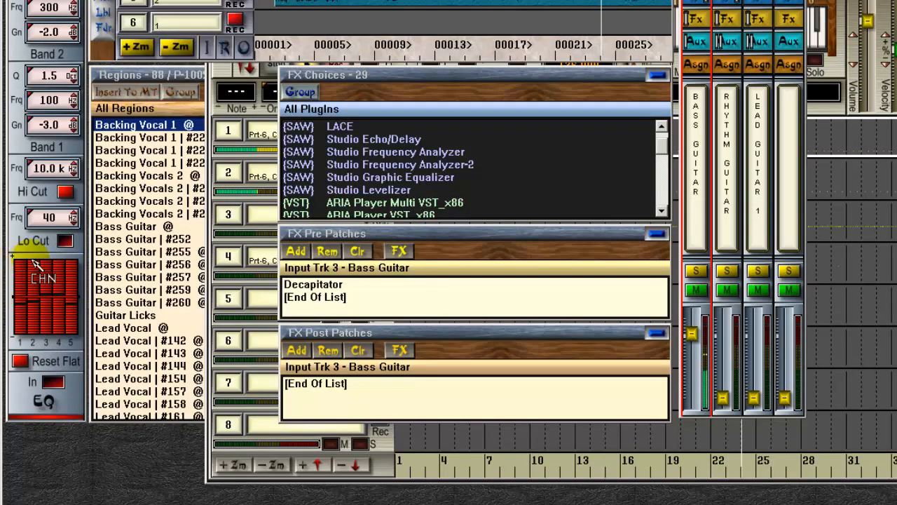
pyautogui.click(326, 286)
pyautogui.doubleClick(327, 288)
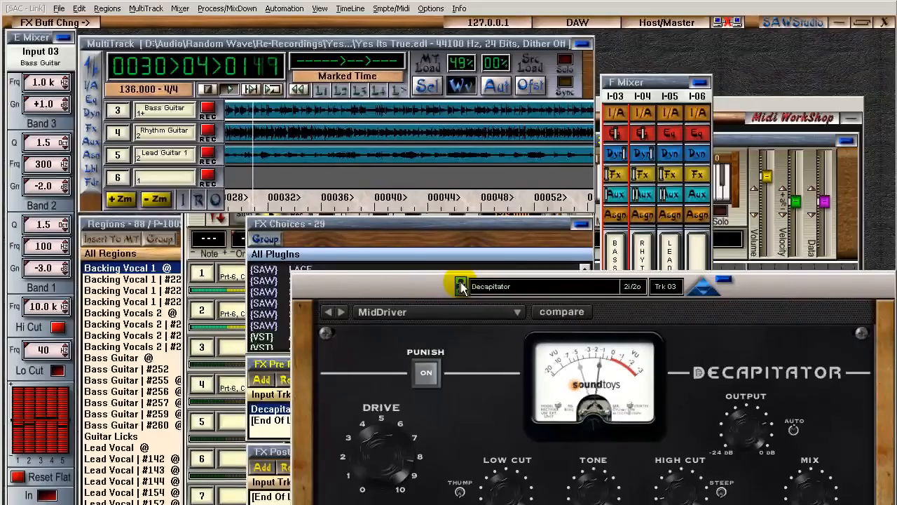
pyautogui.click(723, 279)
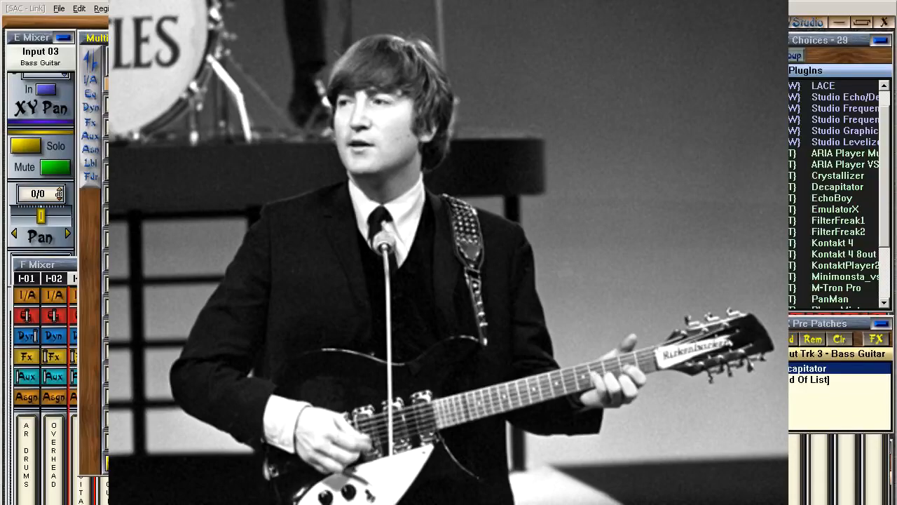
pyautogui.click(63, 265)
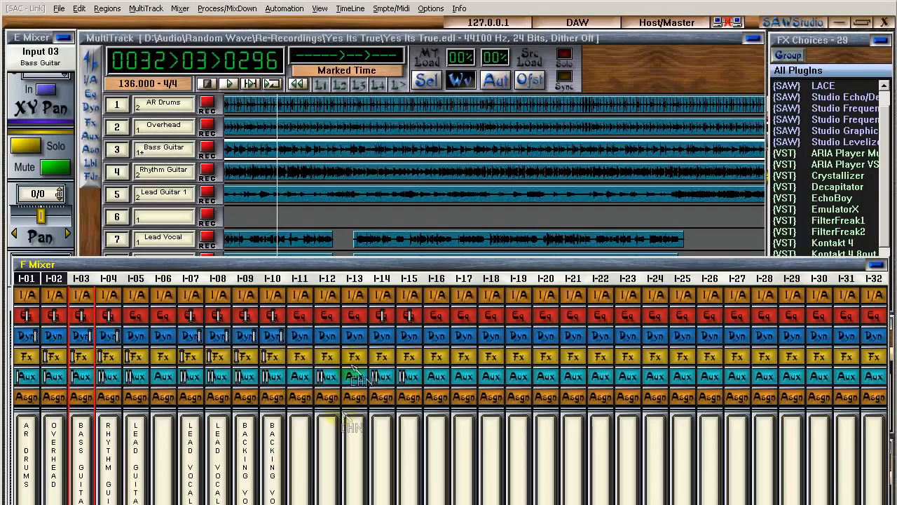
pyautogui.scroll(-3, 348, 192)
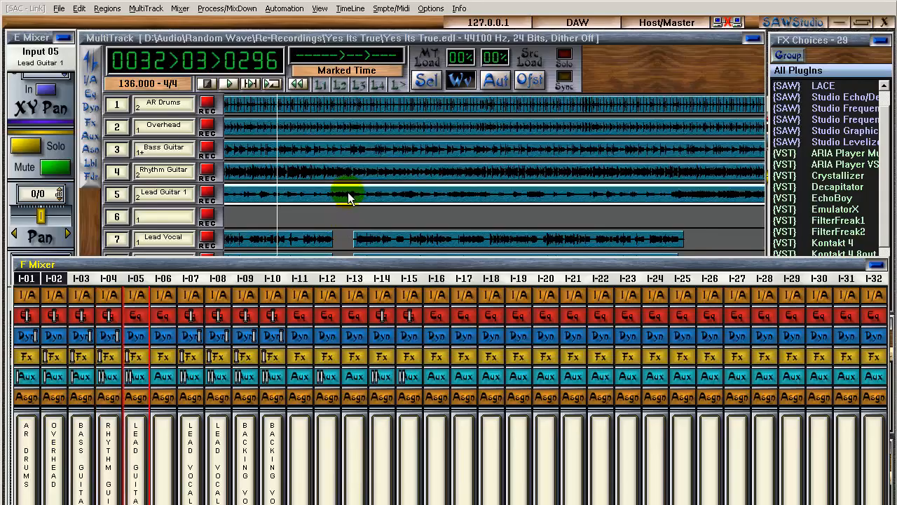
# Select the Lead Guitar 1 track and raise the Rhythm Guitar channel's fader in the mixer.
pyautogui.click(342, 191)
pyautogui.scroll(-2, 341, 190)
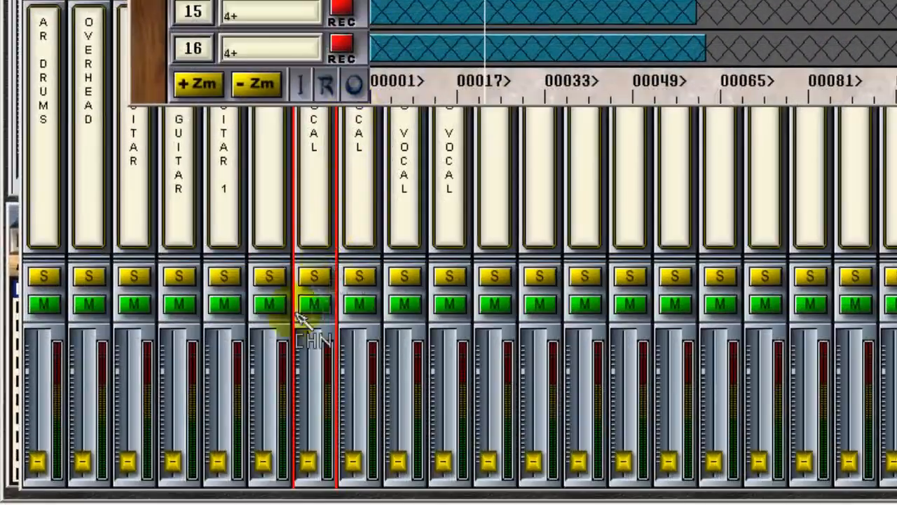
pyautogui.click(175, 470)
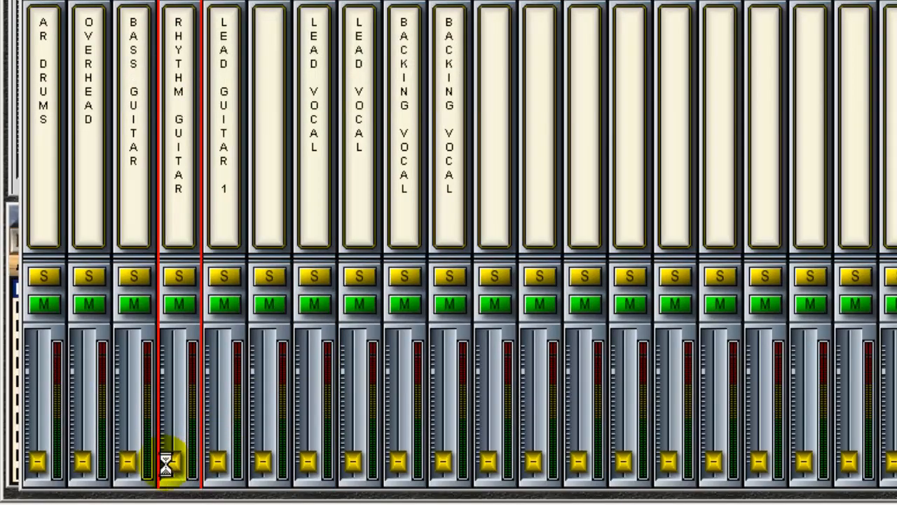
pyautogui.moveTo(176, 468); pyautogui.dragTo(178, 399)
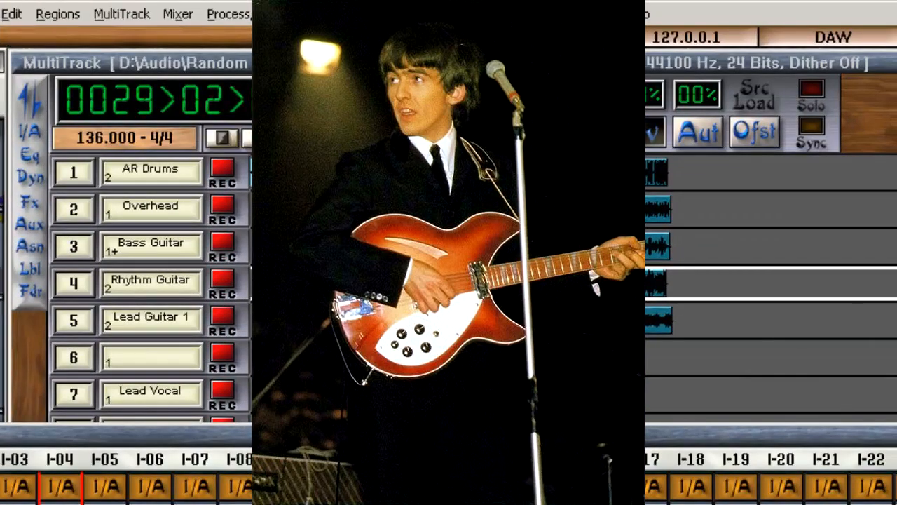
# Raise the Lead Guitar 1 channel's fader and fine-tune it slightly higher.
pyautogui.click(448, 394)
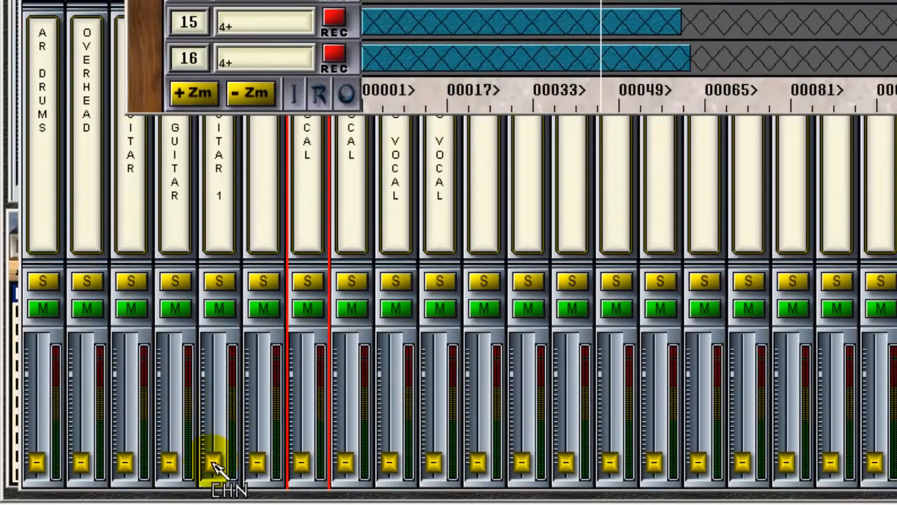
pyautogui.moveTo(216, 469); pyautogui.dragTo(213, 392)
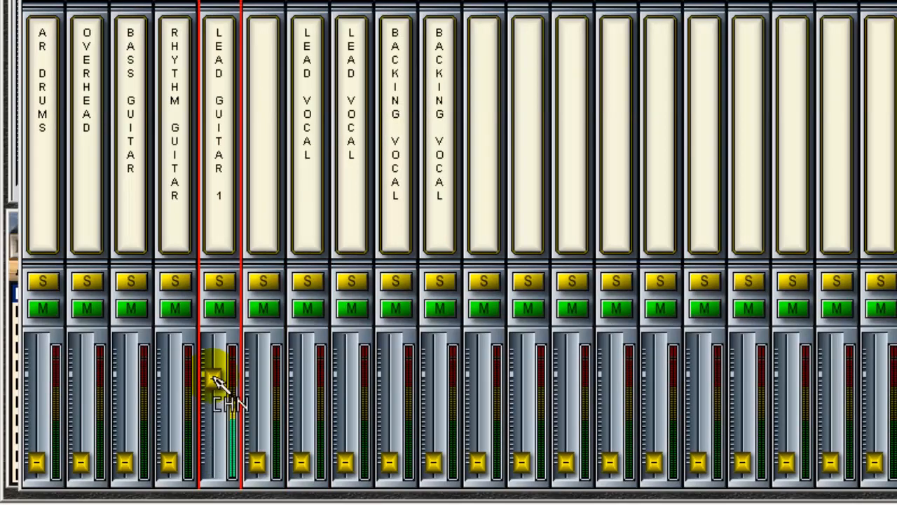
pyautogui.moveTo(213, 379); pyautogui.dragTo(213, 371)
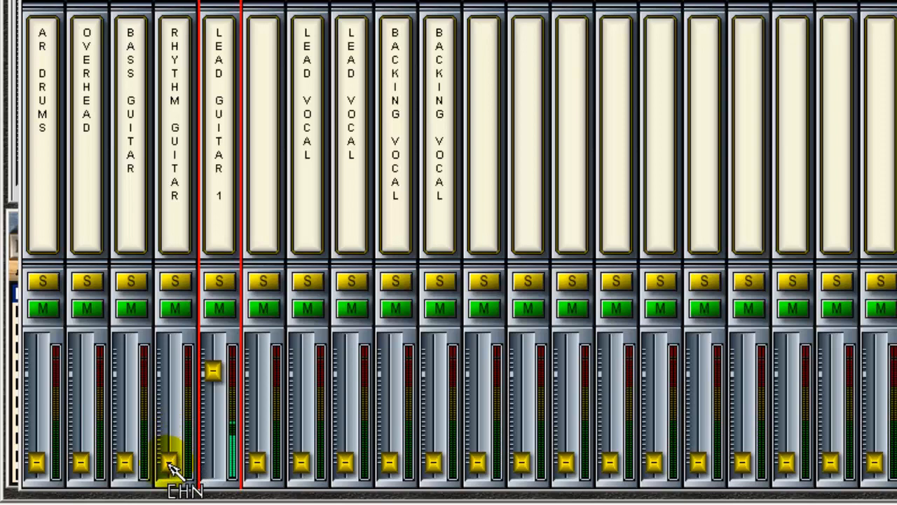
# Raise the Rhythm Guitar, Bass Guitar and Overhead channel faders toward unity.
pyautogui.moveTo(169, 465); pyautogui.dragTo(170, 394)
pyautogui.moveTo(125, 462); pyautogui.dragTo(125, 368)
pyautogui.moveTo(82, 463); pyautogui.dragTo(80, 380)
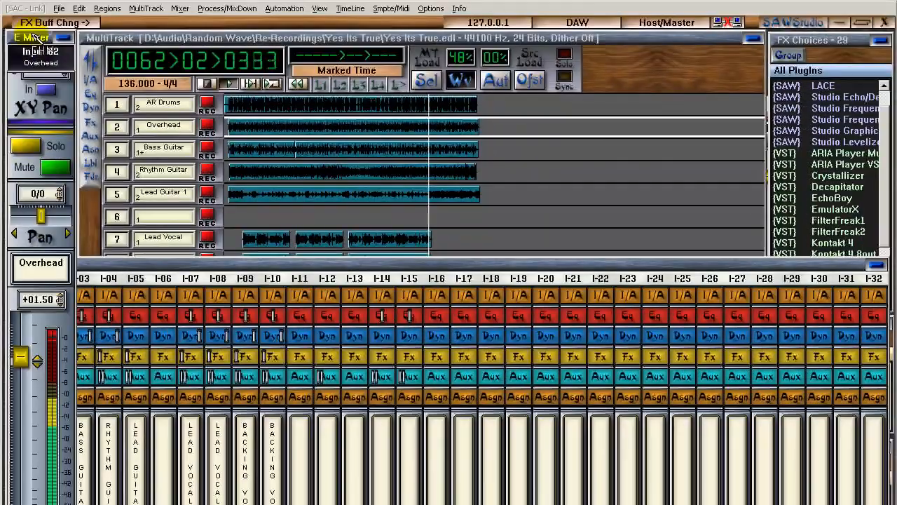
# Pan the AR Drums and Bass Guitar channels hard left and the Rhythm Guitar channel hard right.
pyautogui.click(246, 113)
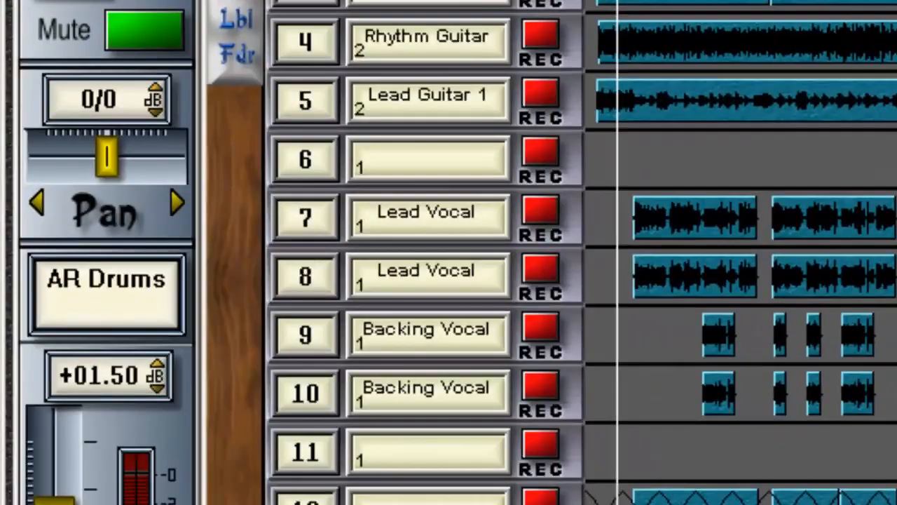
pyautogui.moveTo(98, 173); pyautogui.dragTo(44, 174)
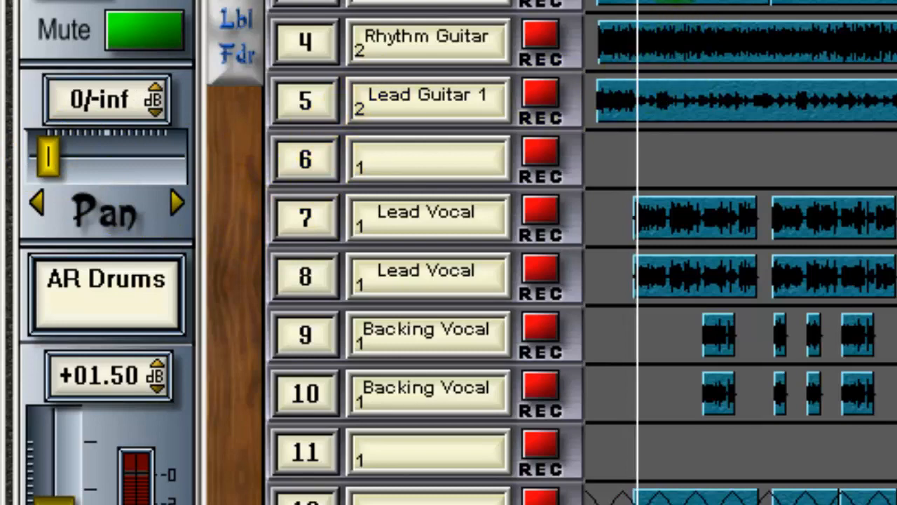
pyautogui.click(634, 6)
pyautogui.moveTo(107, 158); pyautogui.dragTo(44, 171)
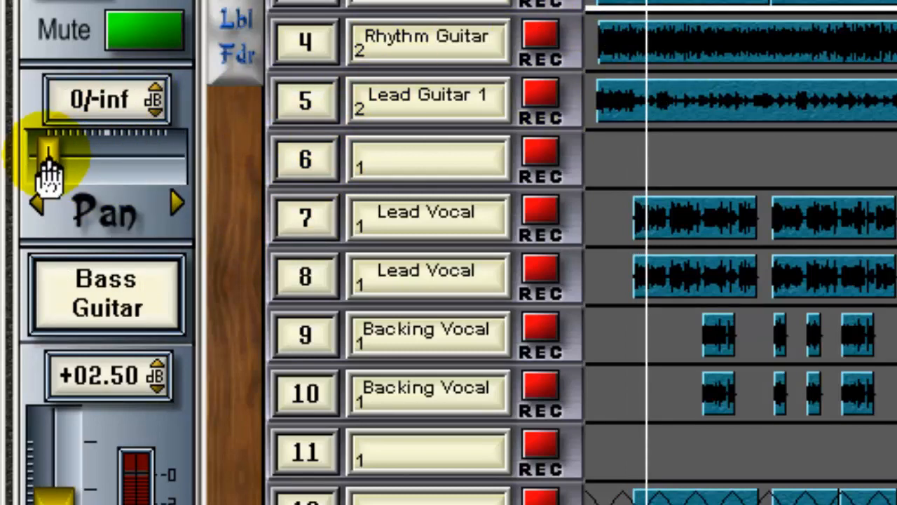
pyautogui.click(651, 35)
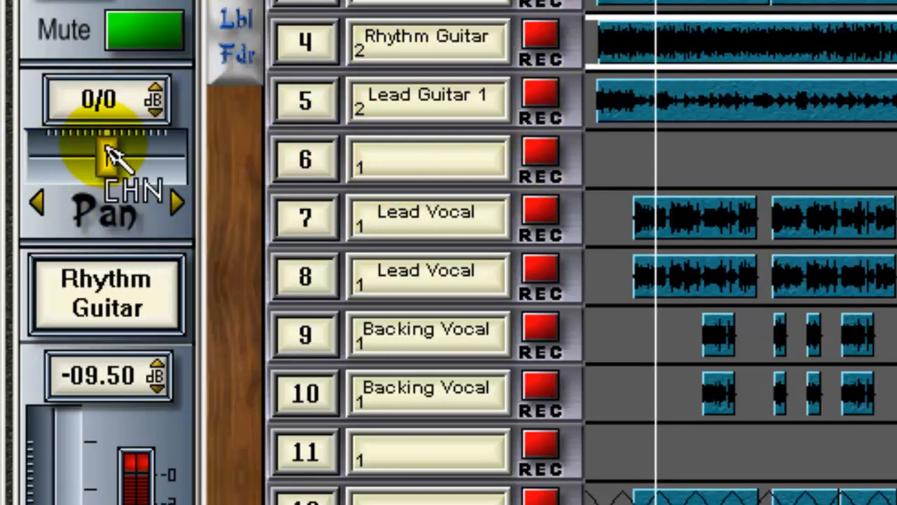
pyautogui.moveTo(110, 156); pyautogui.dragTo(164, 160)
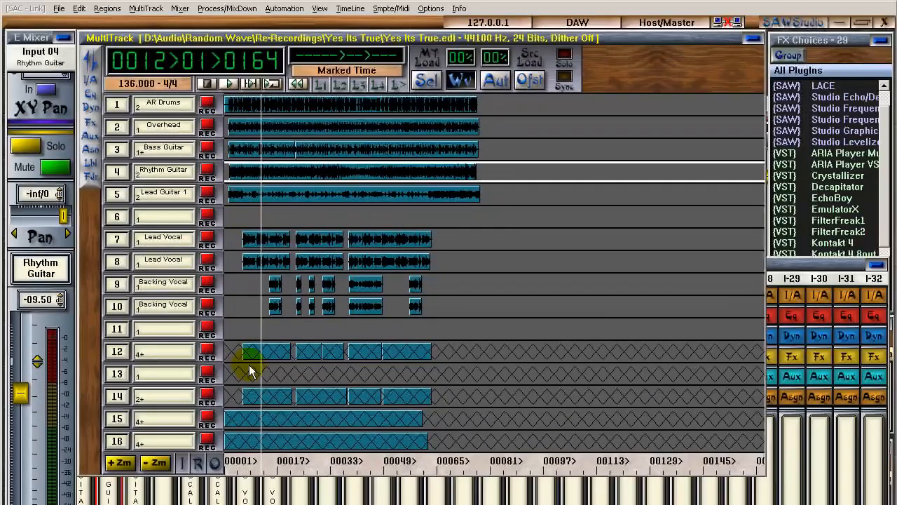
# Open the full mixer, step the channel selection to the Lead Vocal channels and raise their faders.
pyautogui.press('f')
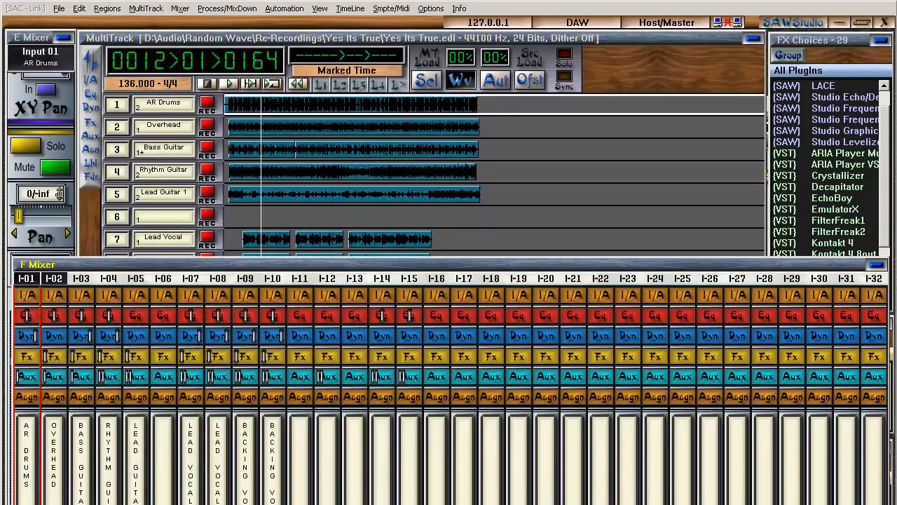
pyautogui.press('Right')
pyautogui.press('Right')
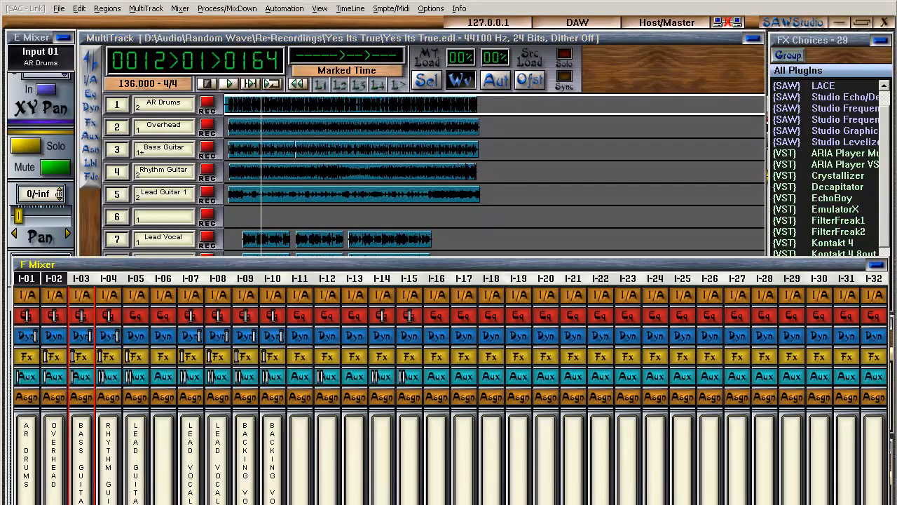
pyautogui.press('Right')
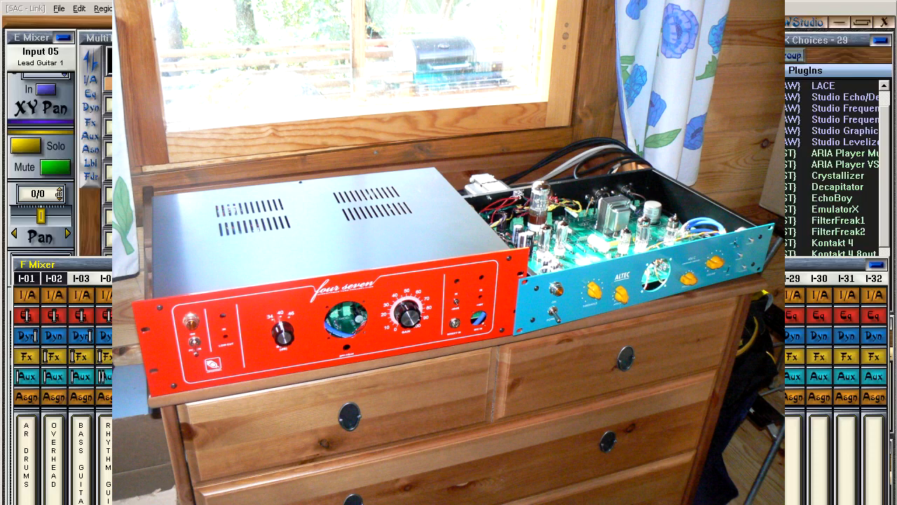
pyautogui.click(449, 220)
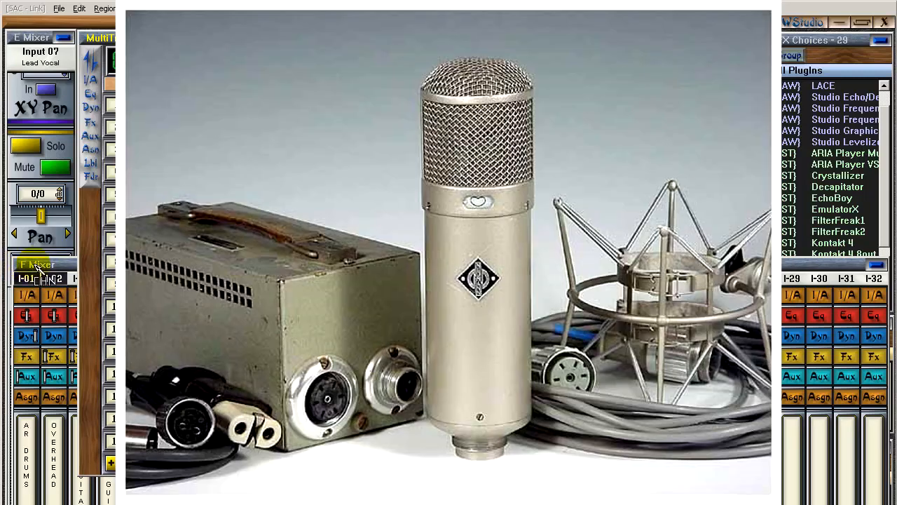
pyautogui.click(37, 266)
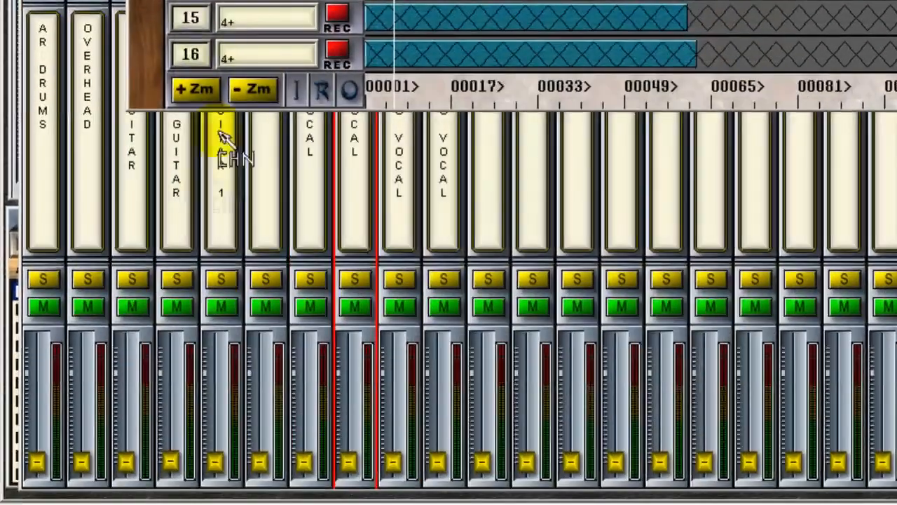
pyautogui.moveTo(350, 457); pyautogui.dragTo(348, 390)
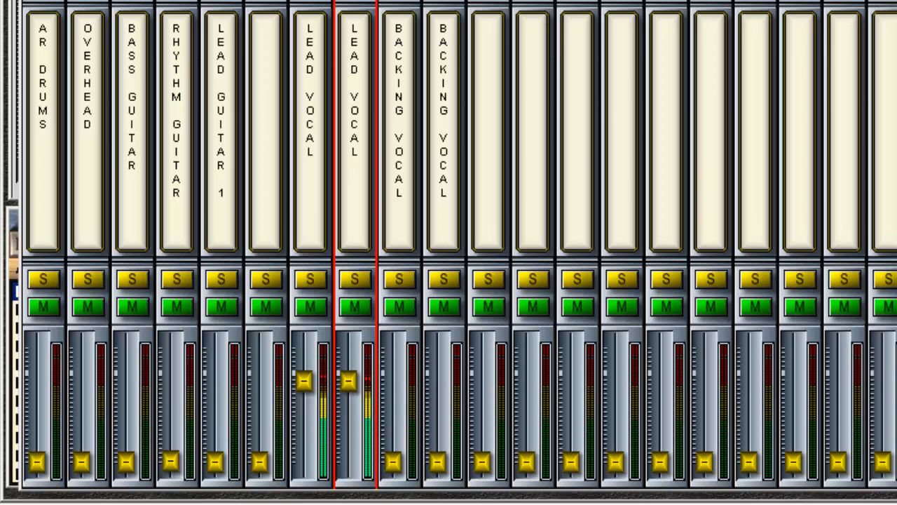
# Step the selection to the Backing Vocal channels and raise their faders.
pyautogui.press('Right')
pyautogui.press('Right')
pyautogui.moveTo(394, 461); pyautogui.dragTo(394, 396)
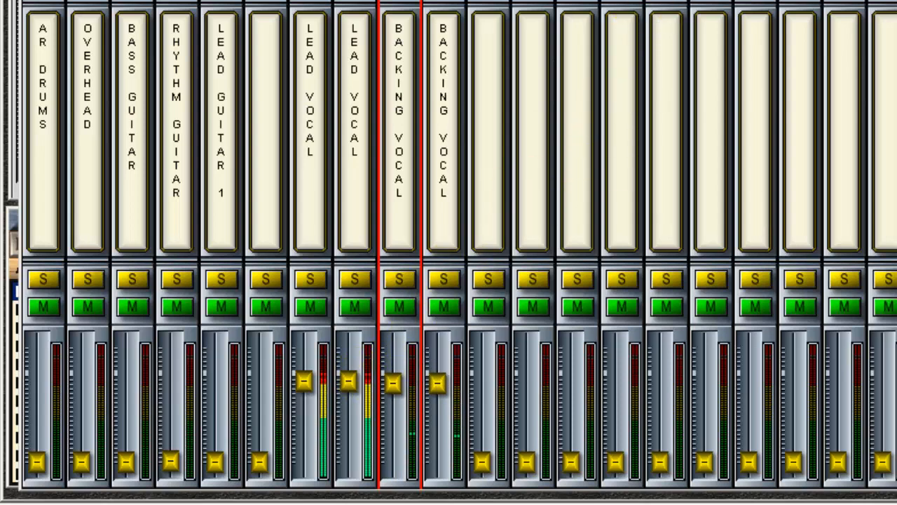
# Show the return channels and raise the Room and Vocal FX return faders.
pyautogui.press('m')
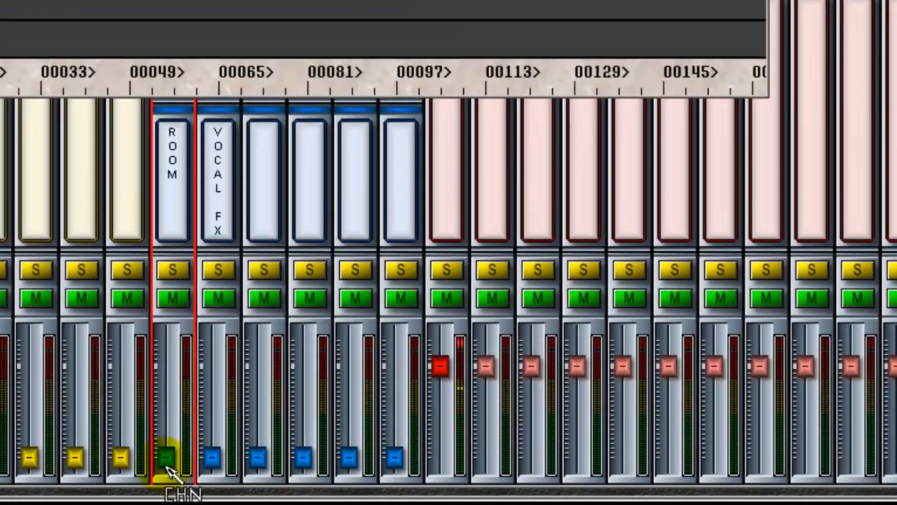
pyautogui.moveTo(266, 464); pyautogui.dragTo(267, 379)
pyautogui.moveTo(212, 457); pyautogui.dragTo(220, 381)
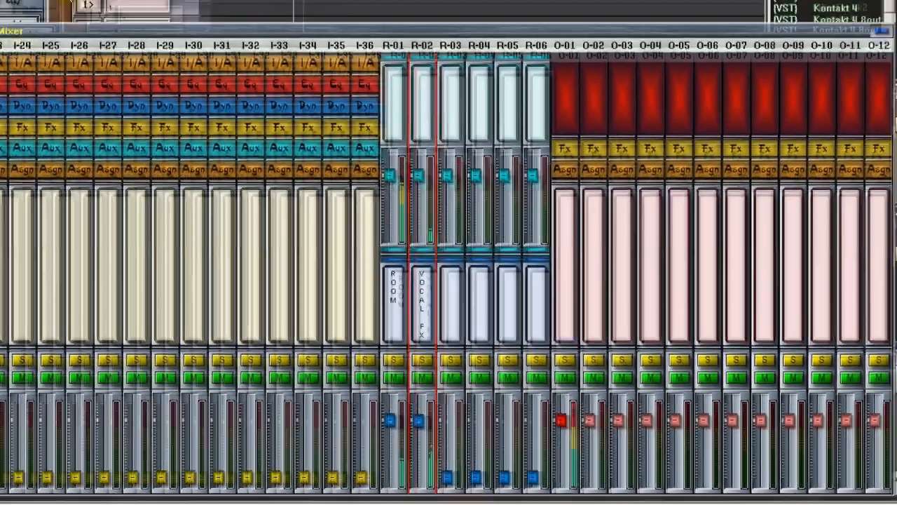
# Return the mixer view to the input channels and nudge the Lead Guitar 1 fader up.
pyautogui.click(94, 14)
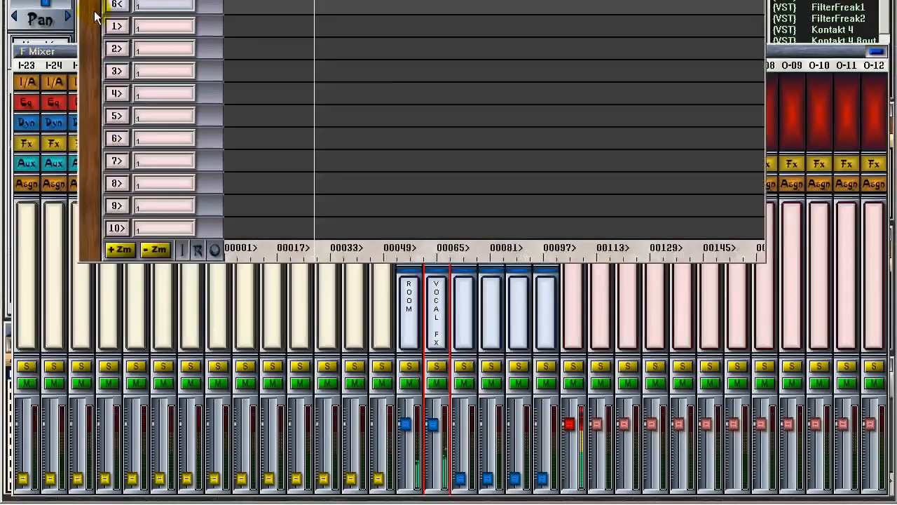
pyautogui.click(187, 256)
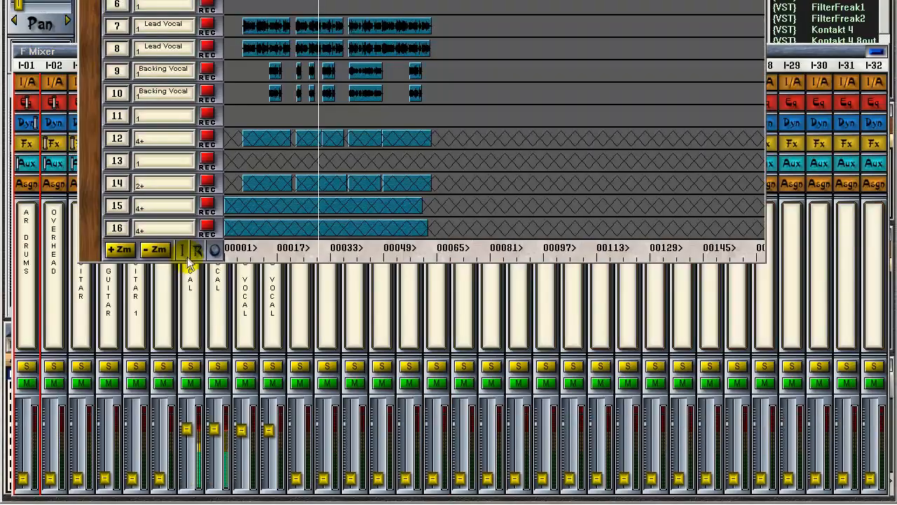
pyautogui.click(135, 480)
pyautogui.moveTo(132, 459); pyautogui.dragTo(132, 435)
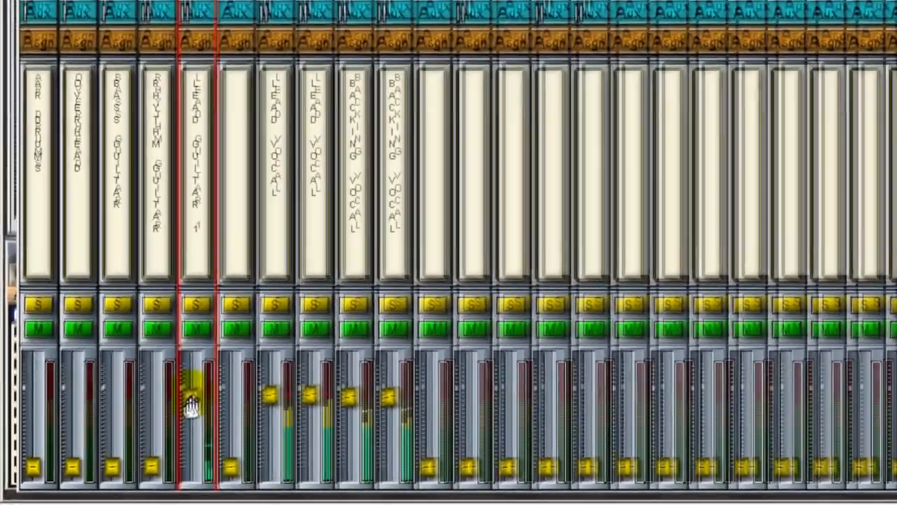
# Raise the Lead Guitar 1, Rhythm Guitar, Bass Guitar, Overhead and AR Drums faders toward unity.
pyautogui.click(104, 481)
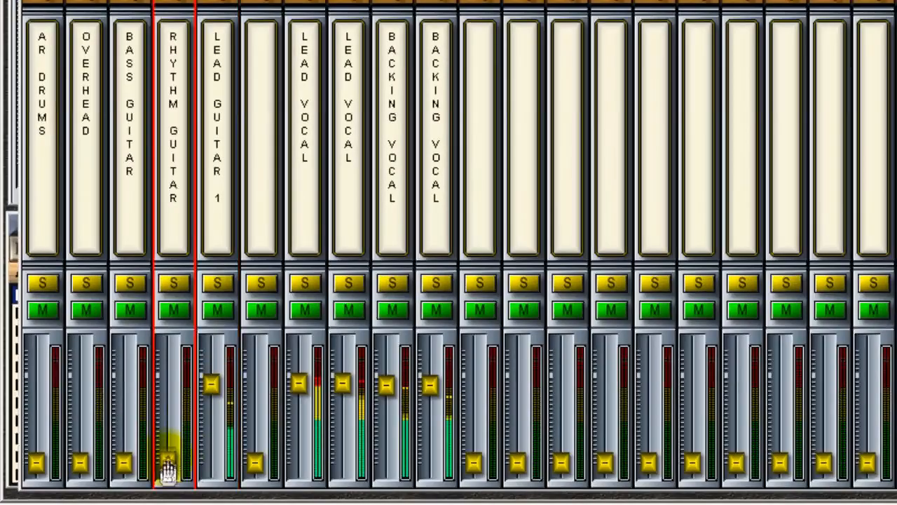
pyautogui.moveTo(168, 464); pyautogui.dragTo(211, 379)
pyautogui.moveTo(124, 466); pyautogui.dragTo(125, 379)
pyautogui.moveTo(80, 461); pyautogui.dragTo(81, 388)
pyautogui.moveTo(36, 464); pyautogui.dragTo(33, 389)
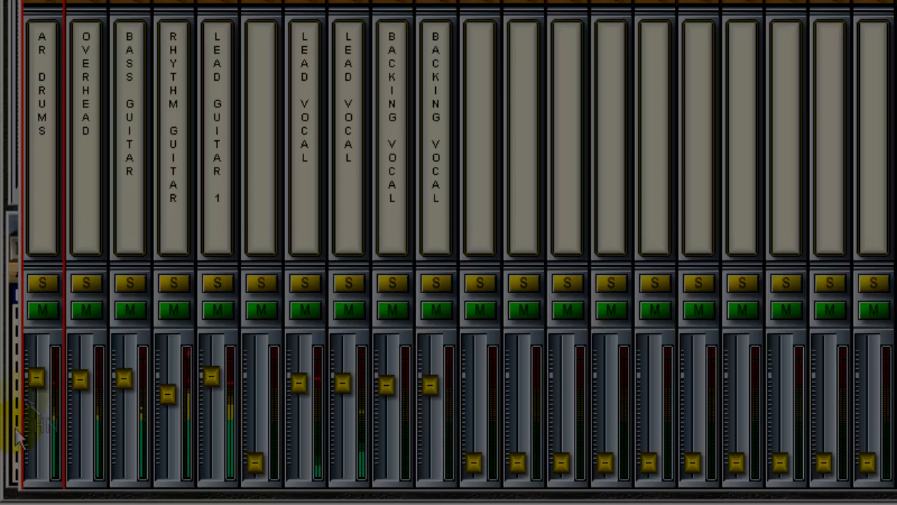